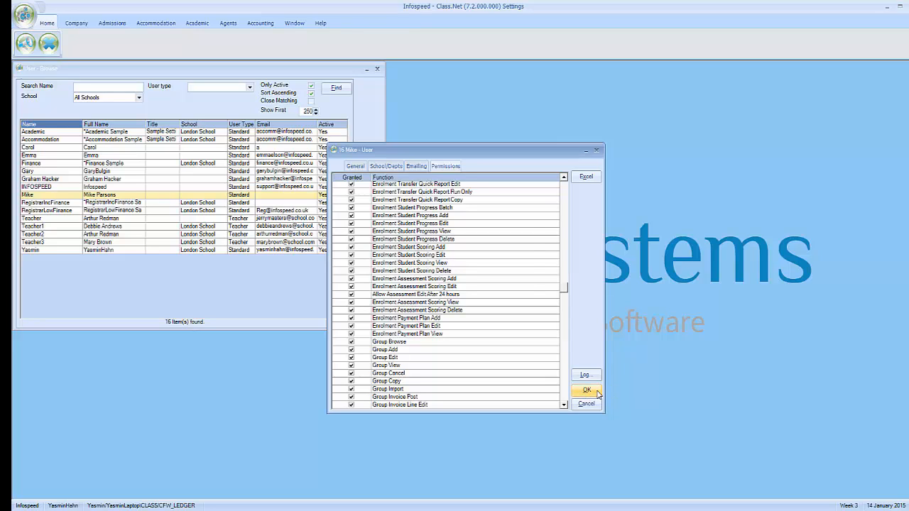
Step: Save the user's permission settings and close the user list
left_click(586, 390)
left_click(448, 278)
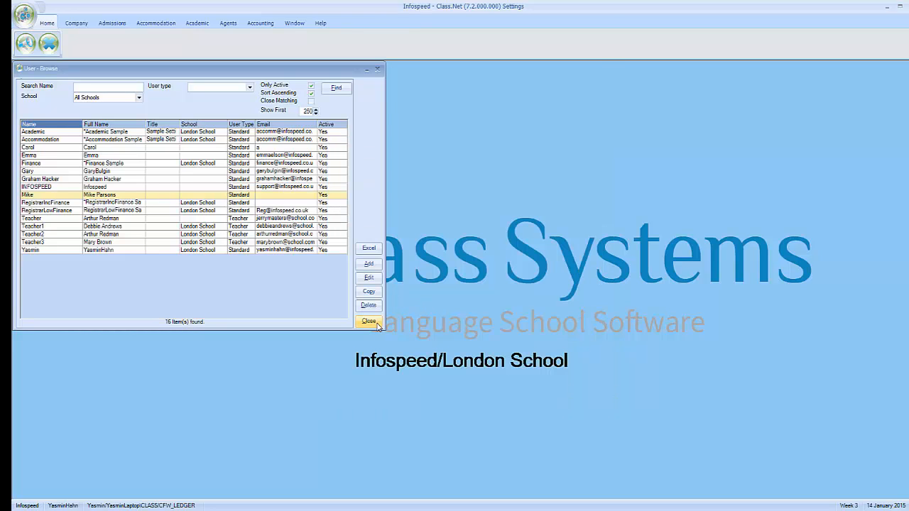
left_click(370, 322)
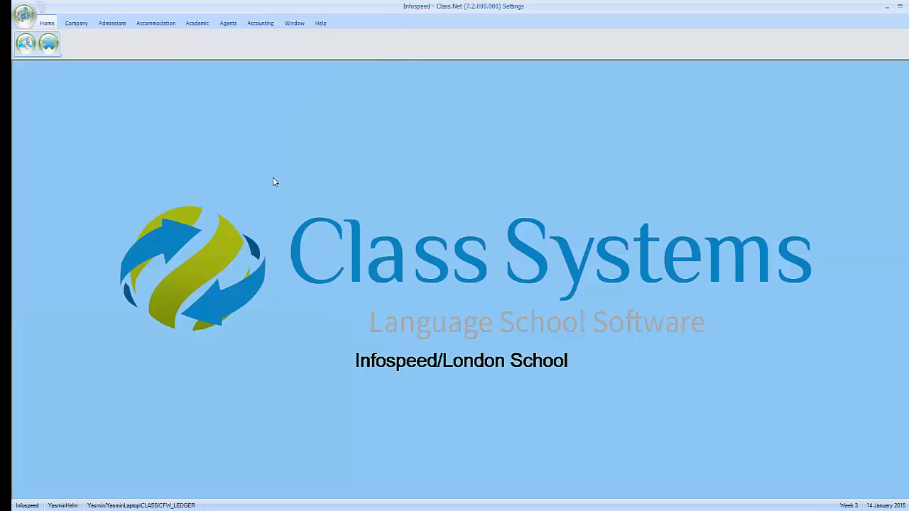
Step: Search the London School enrolments for surnames matching "da" and open the matching student's enrolment
left_click(47, 44)
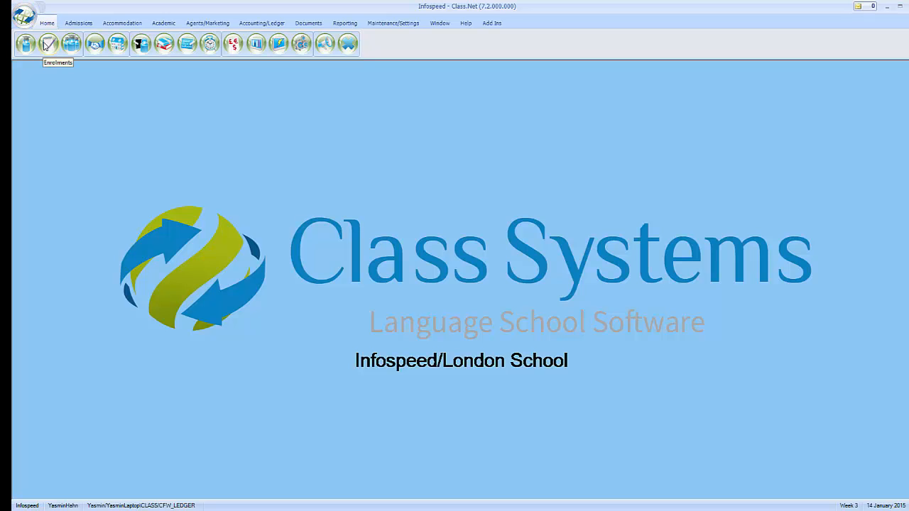
left_click(47, 44)
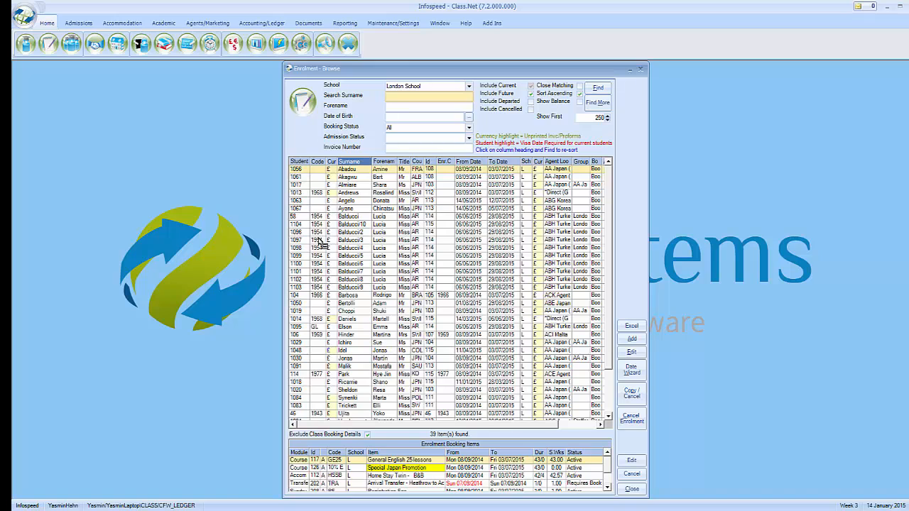
type("da")
key("Return")
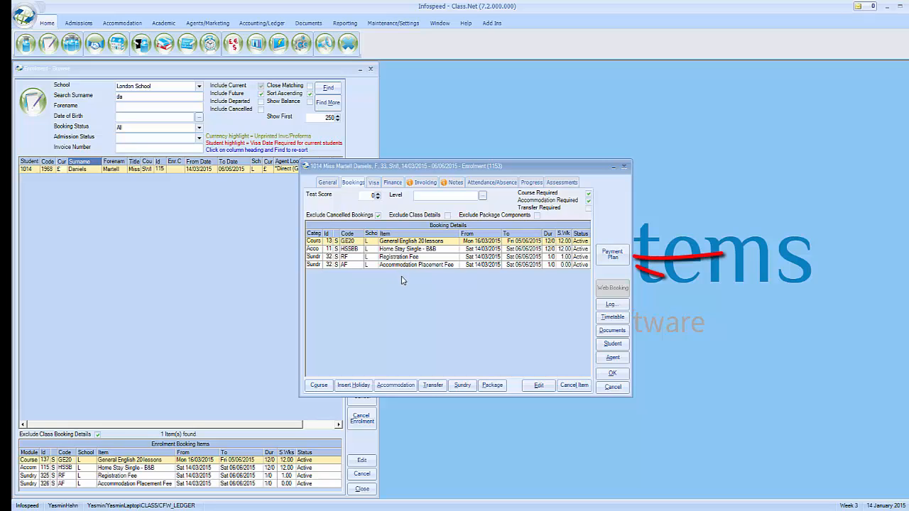
Step: Open the enrolment's payment plan and include the General English course, home stay, registration fee and accommodation placement fee
left_click(612, 256)
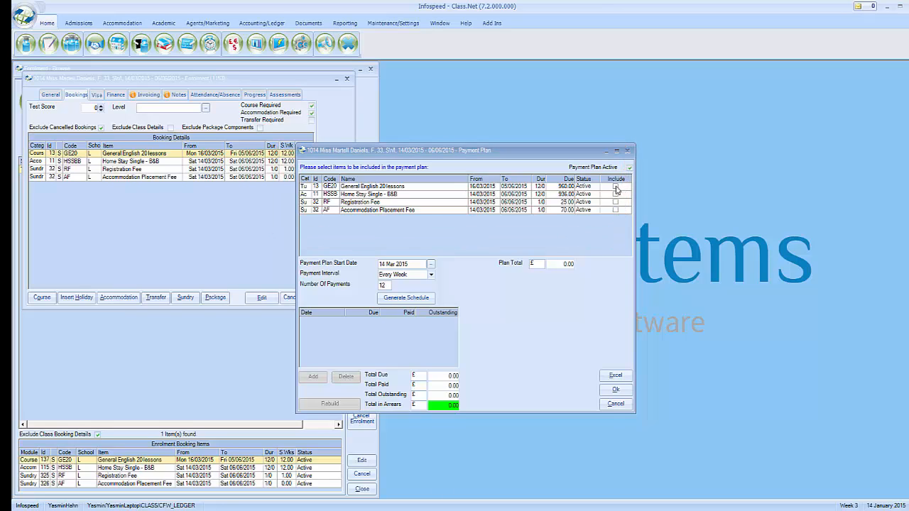
left_click(615, 186)
left_click(615, 193)
left_click(615, 202)
left_click(616, 210)
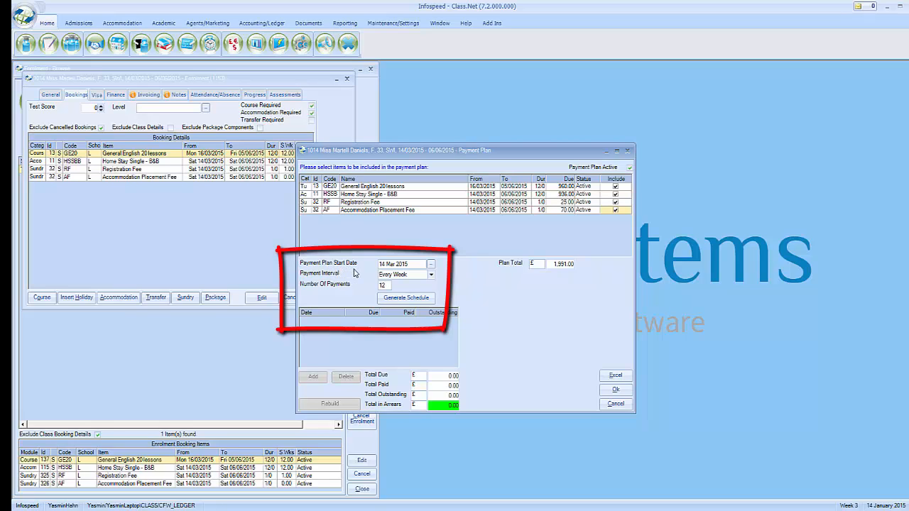
Step: Set the payment interval to Every 4 Weeks and generate the payment schedule
left_click(431, 275)
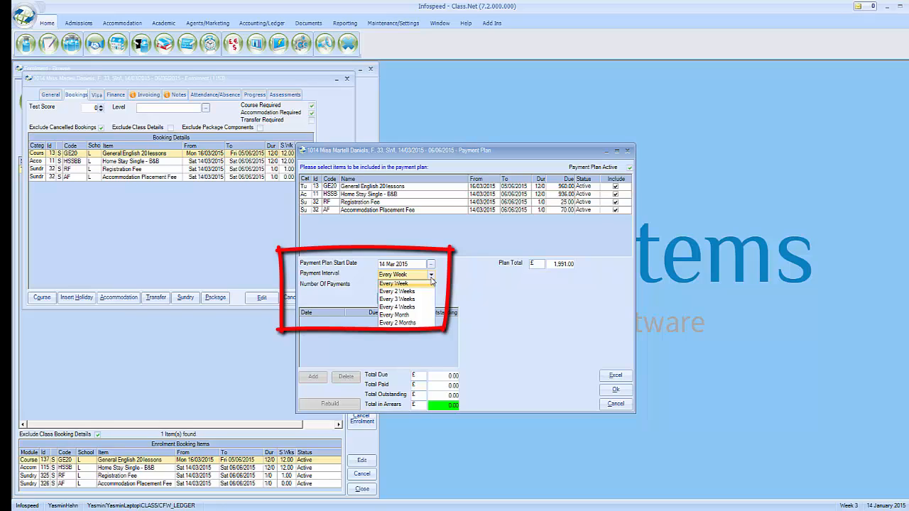
left_click(412, 308)
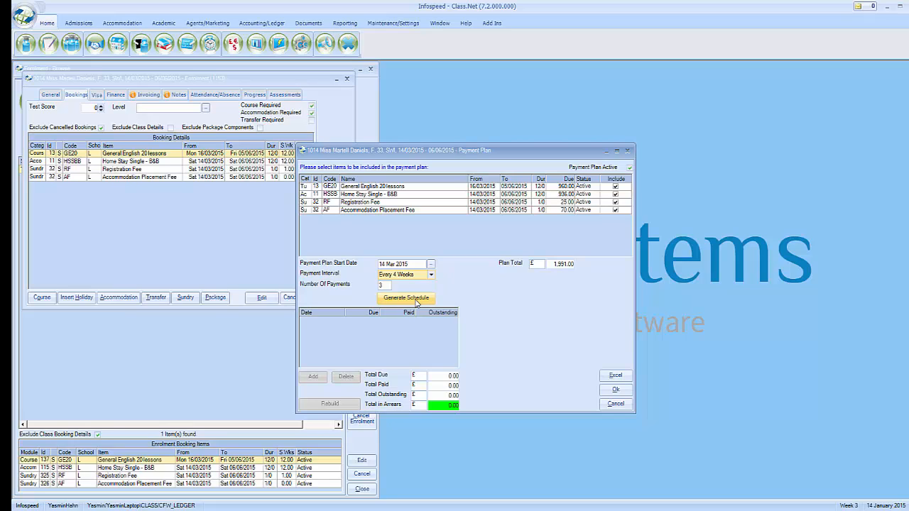
left_click(417, 300)
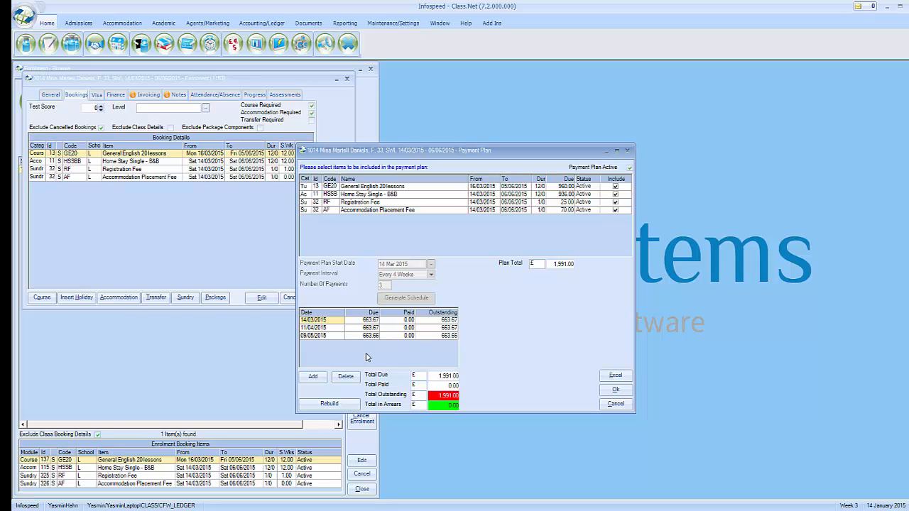
Step: Delete all the scheduled payments from the payment plan
left_click(363, 321)
left_click(327, 320)
left_click(346, 377)
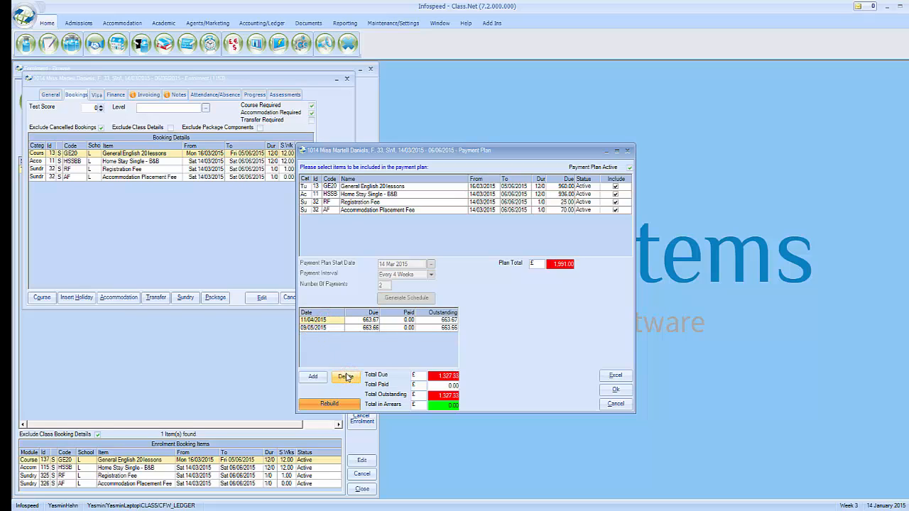
left_click(346, 376)
left_click(346, 376)
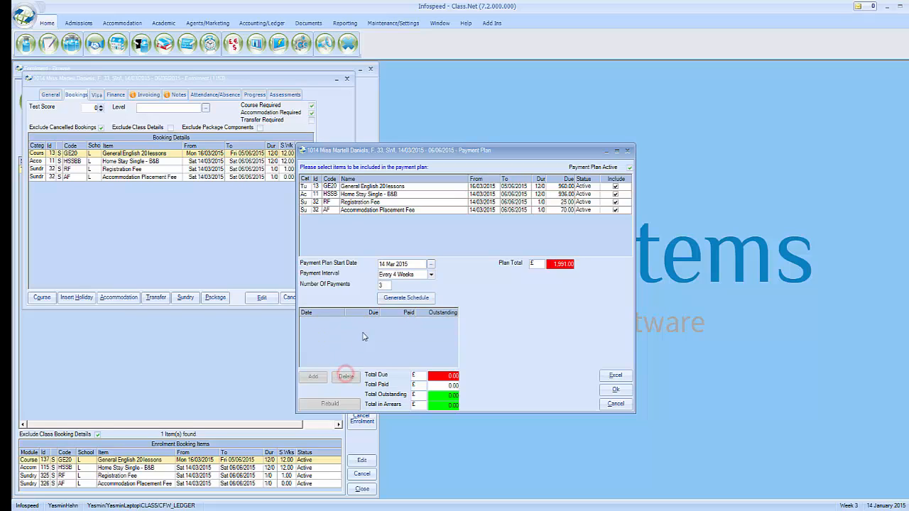
Step: Generate the payment schedule again and save the payment plan
left_click(419, 301)
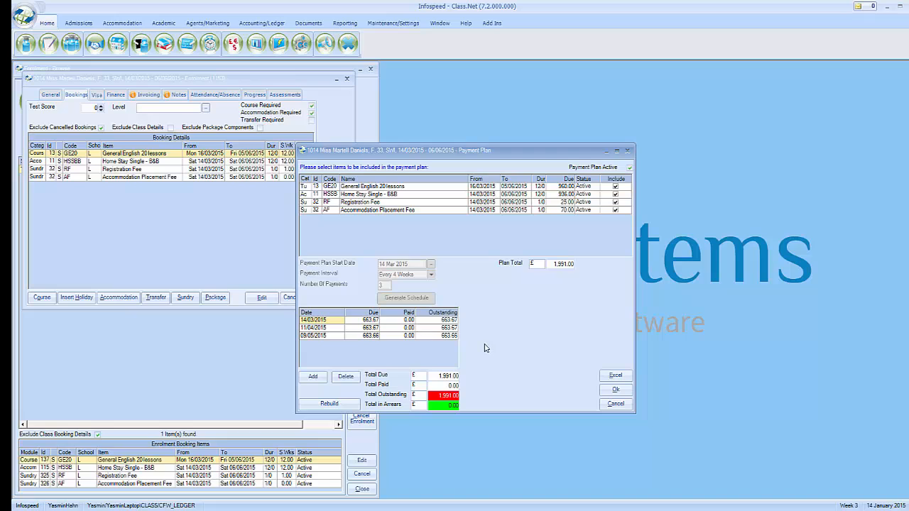
left_click(612, 393)
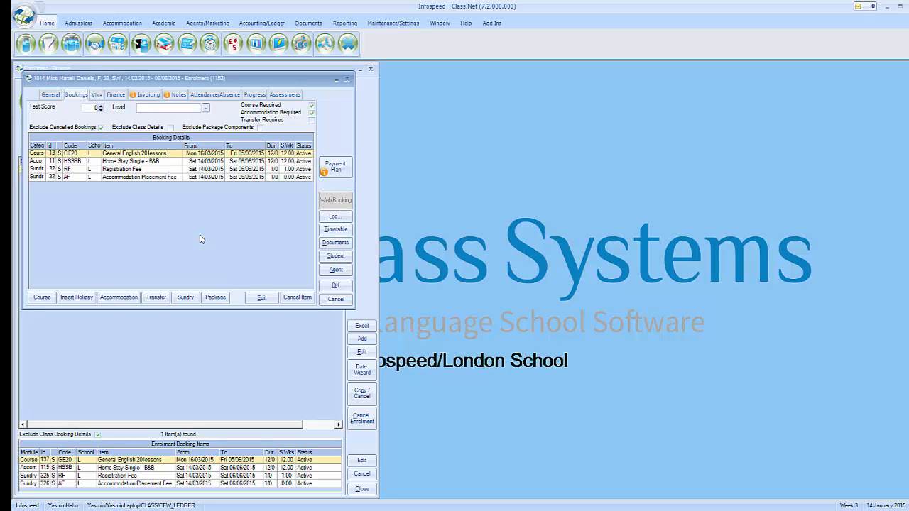
Step: Book the sundry item Day Excursion - Bath on the enrolment and include it in the payment plan
left_click(188, 297)
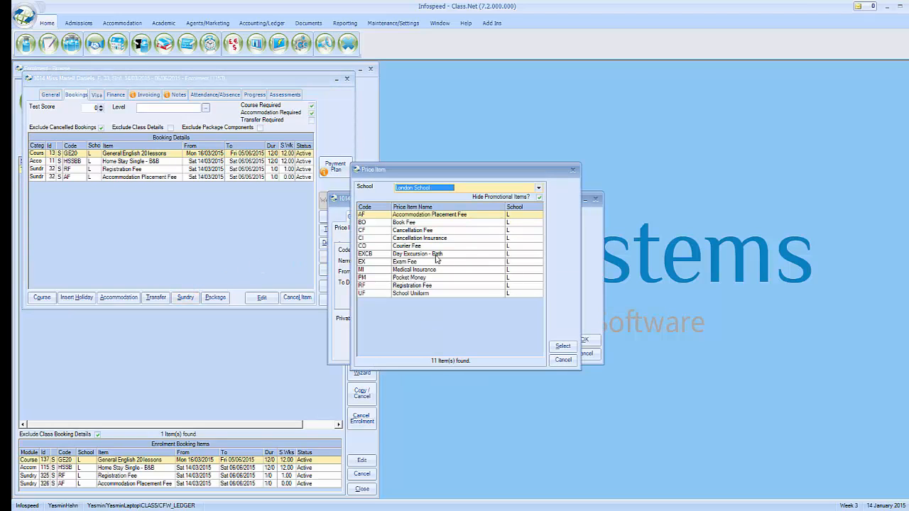
double_click(436, 255)
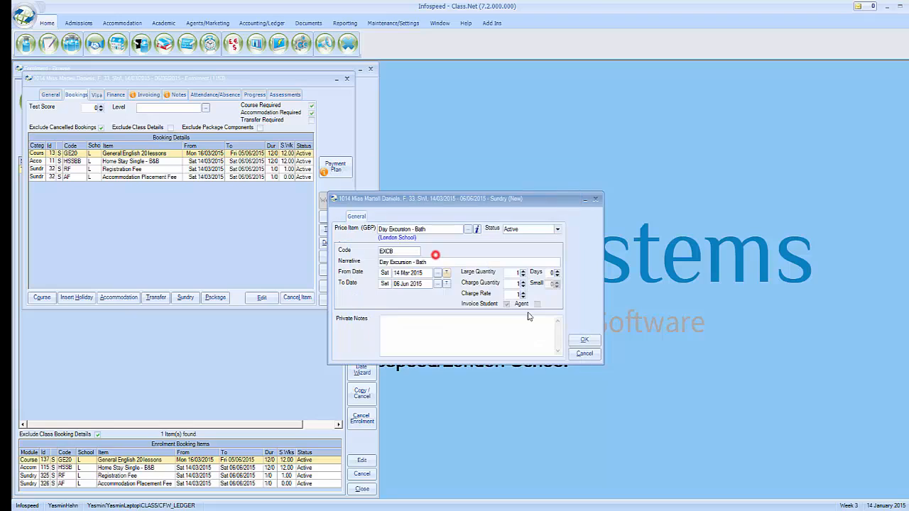
left_click(584, 341)
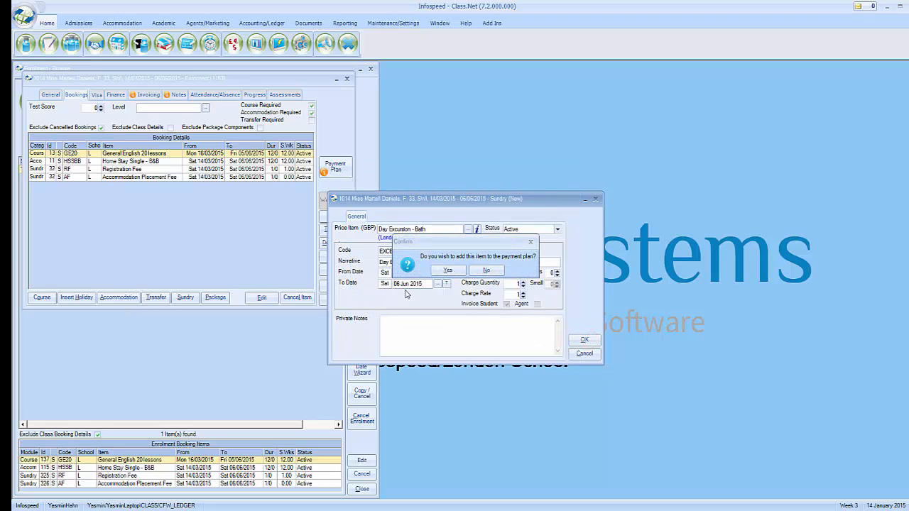
left_click(448, 272)
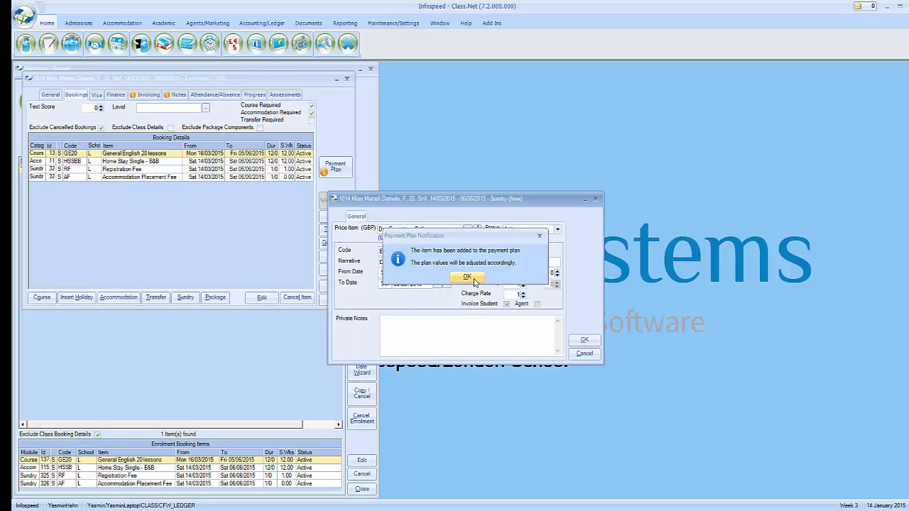
left_click(473, 280)
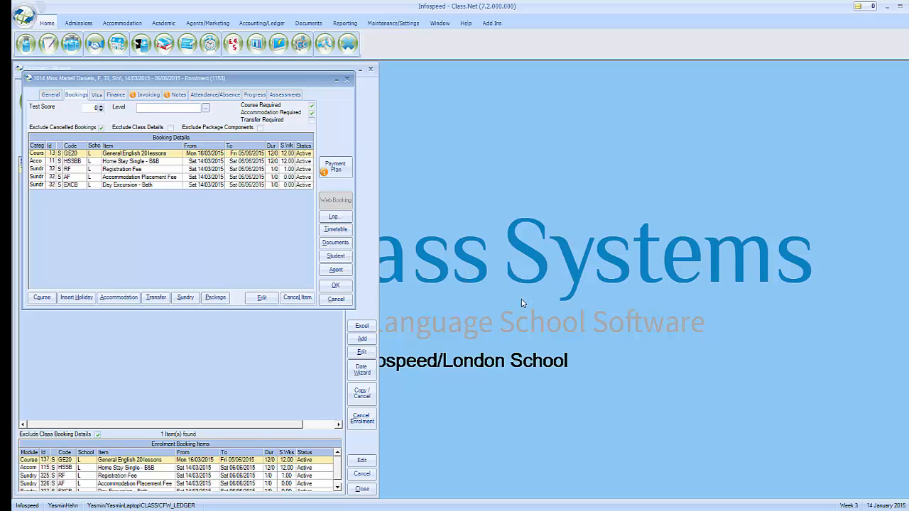
Step: Cancel the Accommodation Placement Fee booking and decline to review the payment plan details
left_click(164, 178)
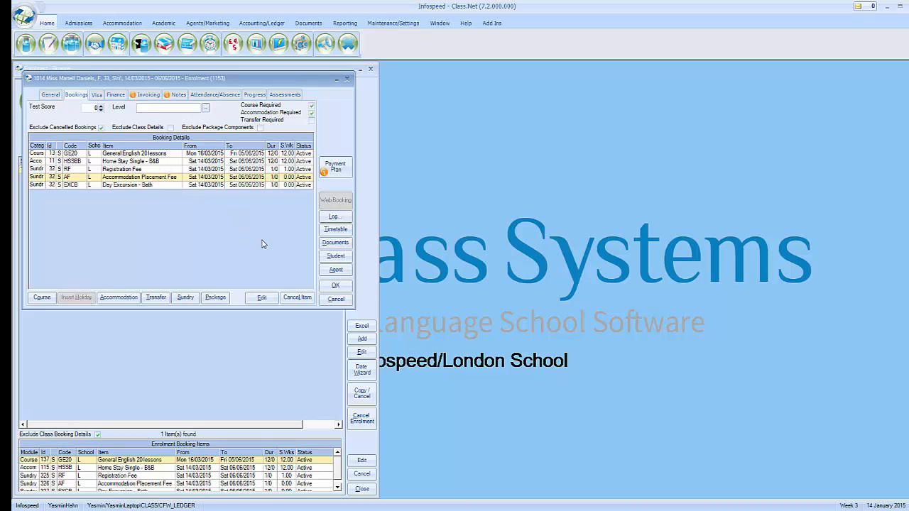
left_click(303, 299)
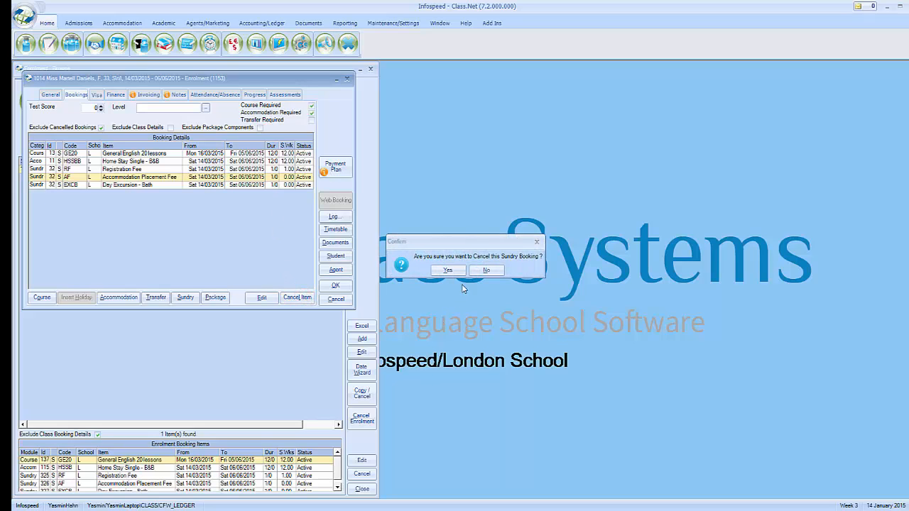
left_click(448, 271)
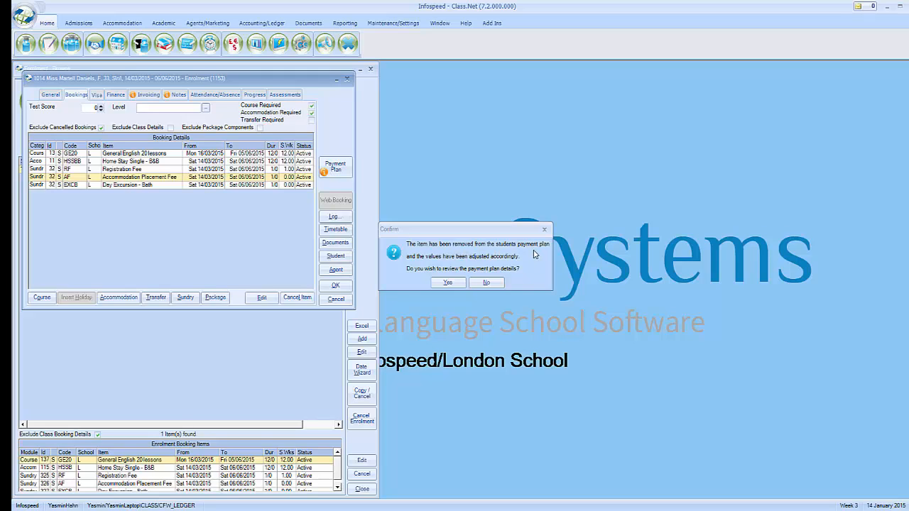
left_click(486, 283)
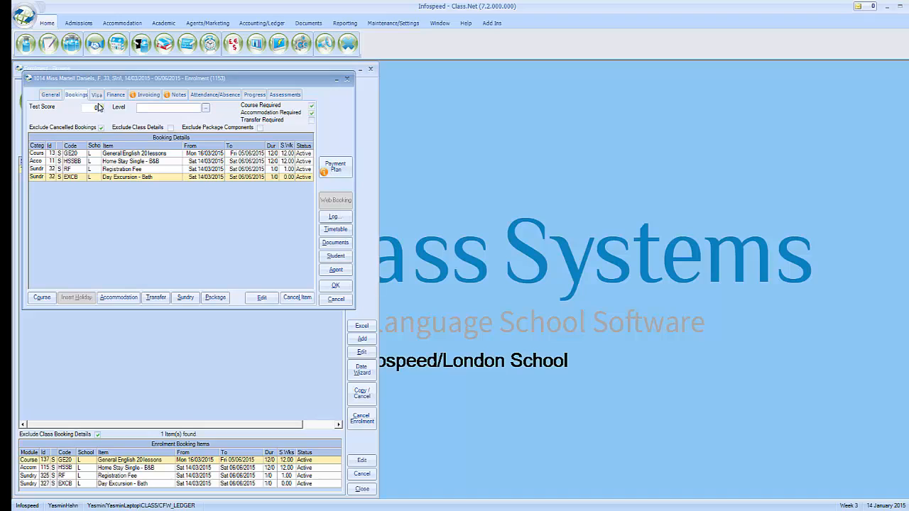
Step: Set the basic invoice value of General English 20 lessons to 900 and accept the payment plan adjustment
left_click(116, 96)
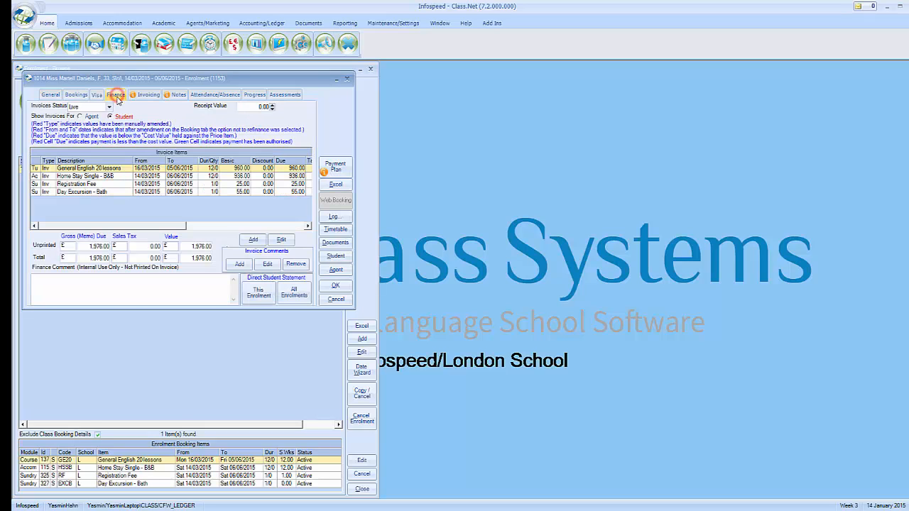
double_click(162, 169)
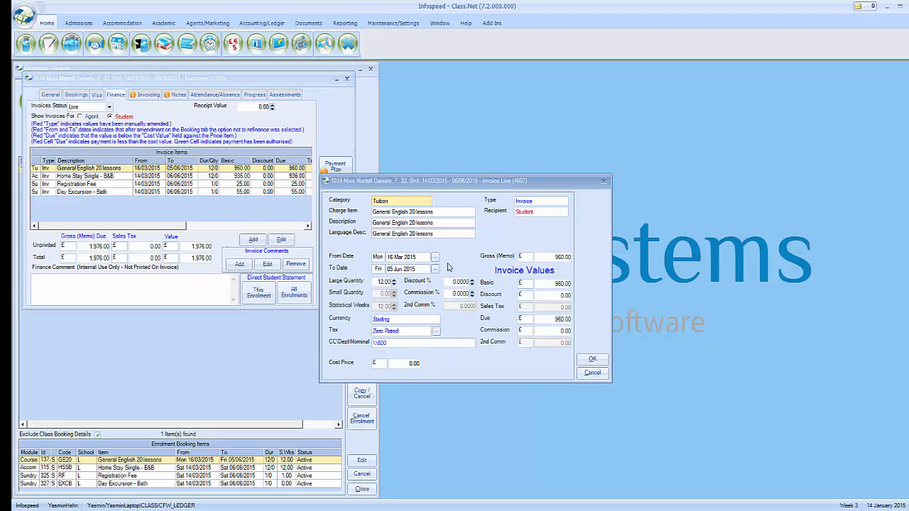
double_click(555, 283)
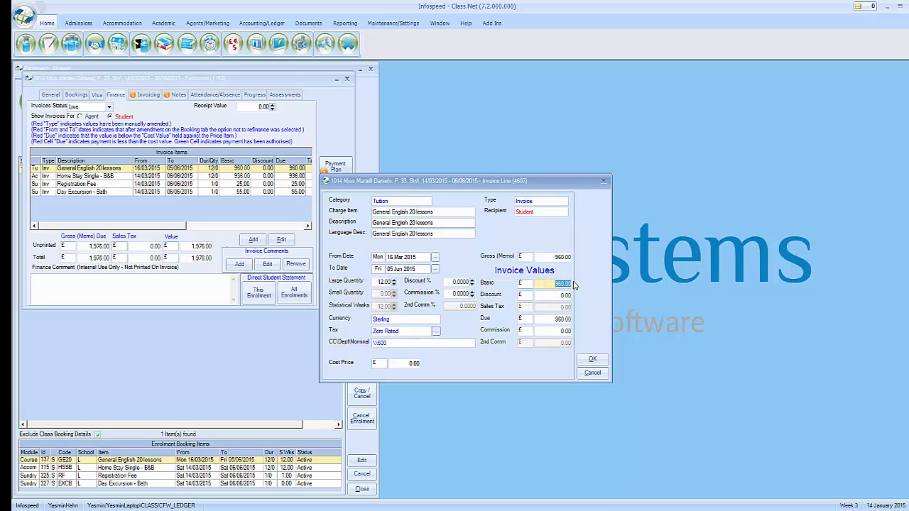
type("900")
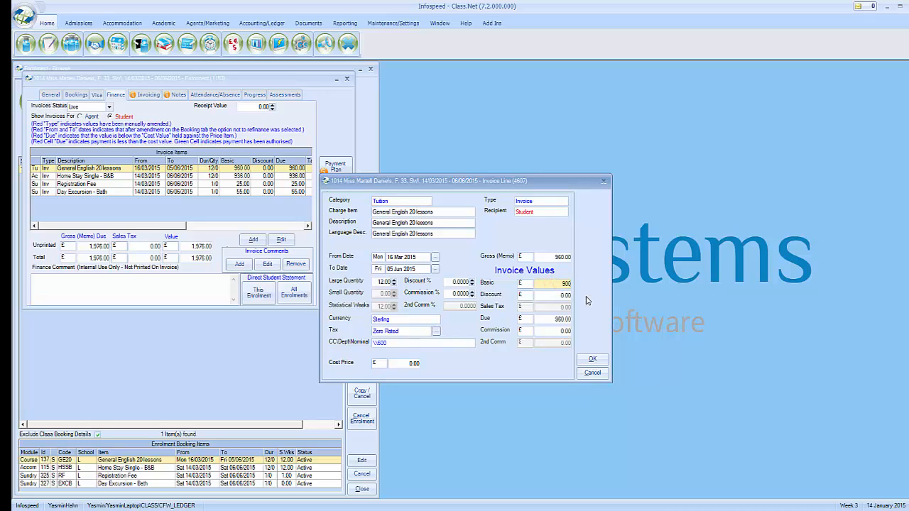
left_click(592, 360)
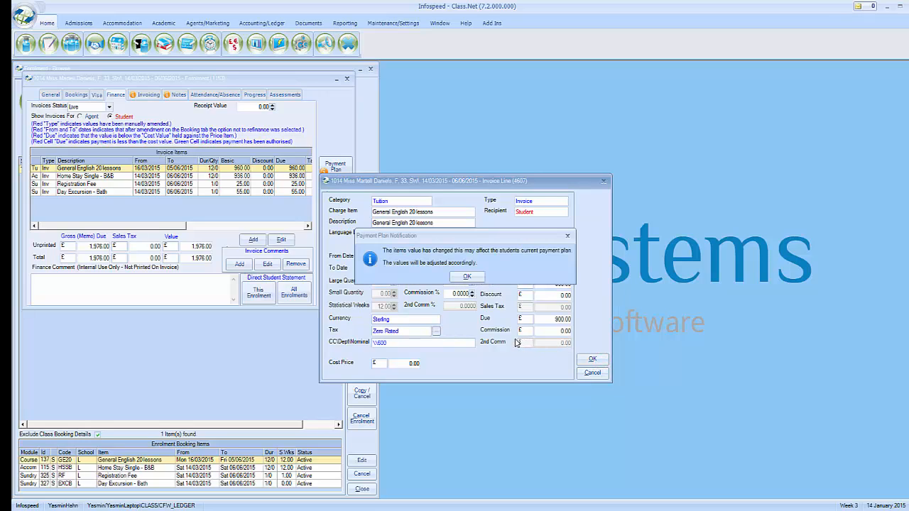
left_click(467, 277)
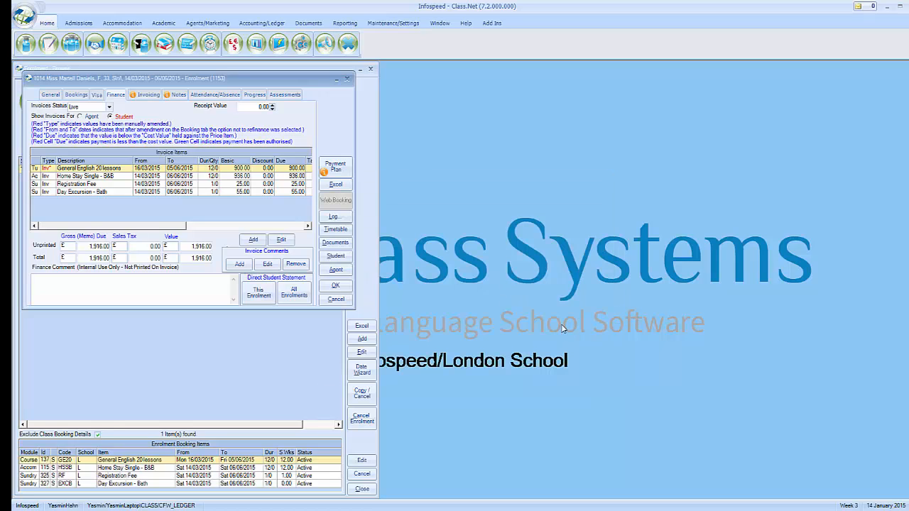
Step: Open the payment plan to review the rebuilt instalments, then save the plan and the enrolment
left_click(337, 168)
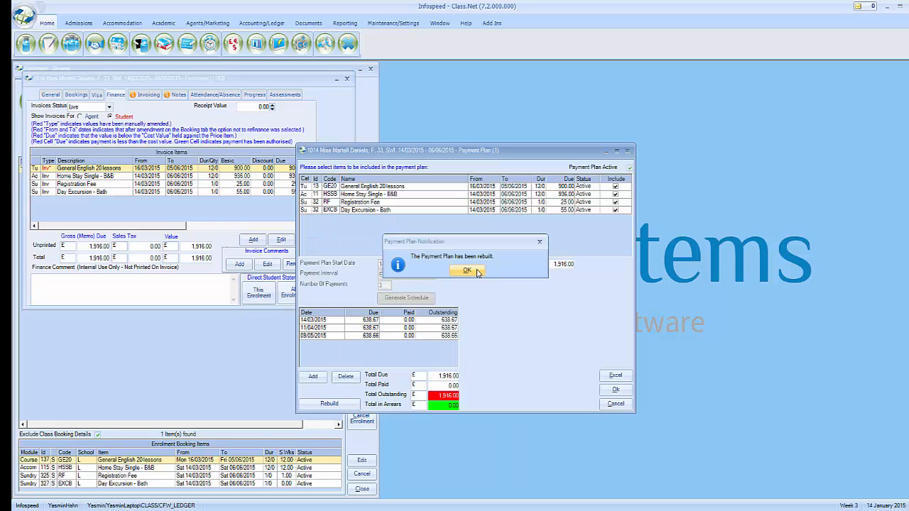
left_click(476, 272)
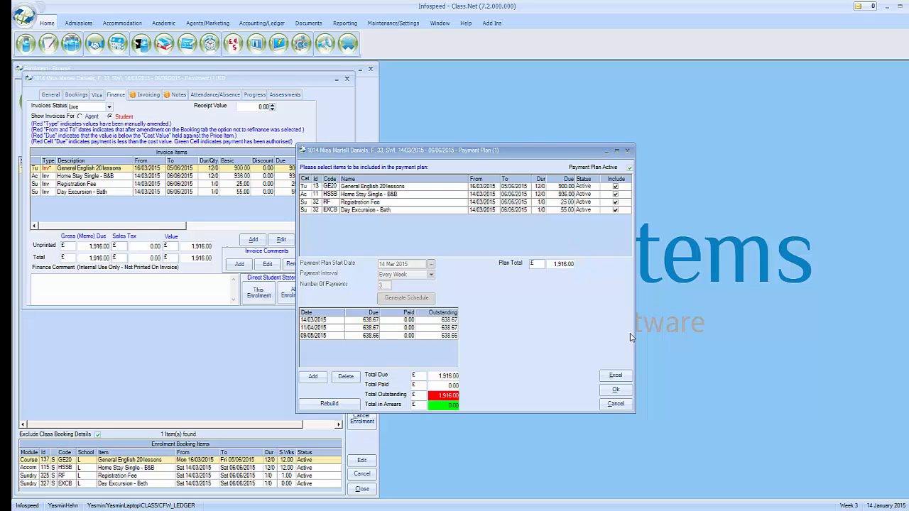
left_click(616, 389)
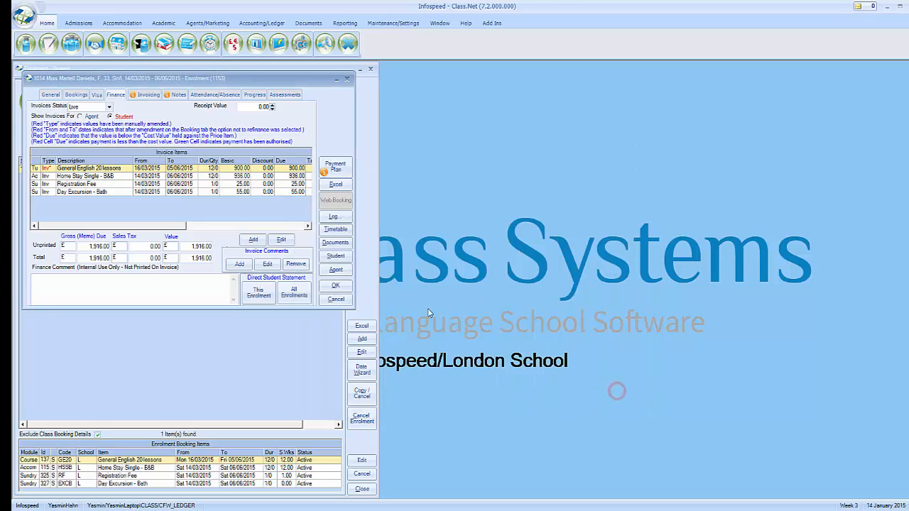
left_click(340, 287)
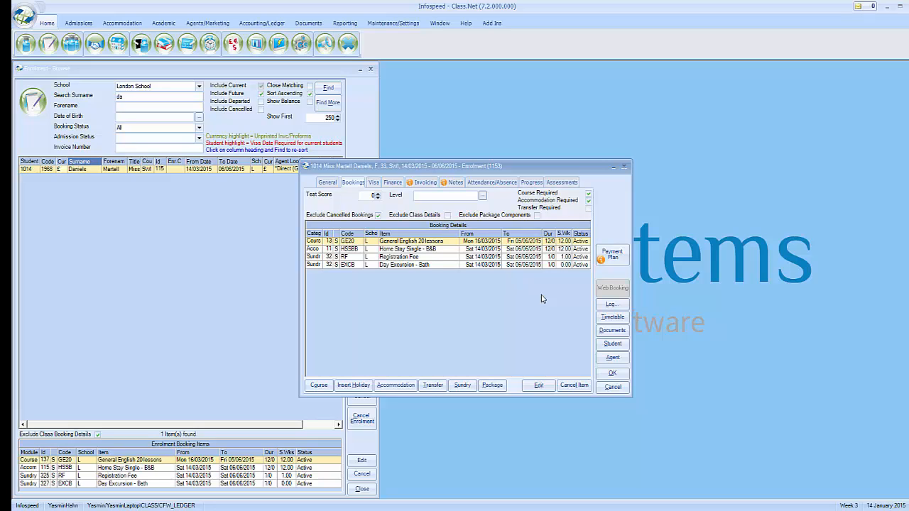
Step: Open the student's ledger account from the enrolment's invoicing details
left_click(427, 184)
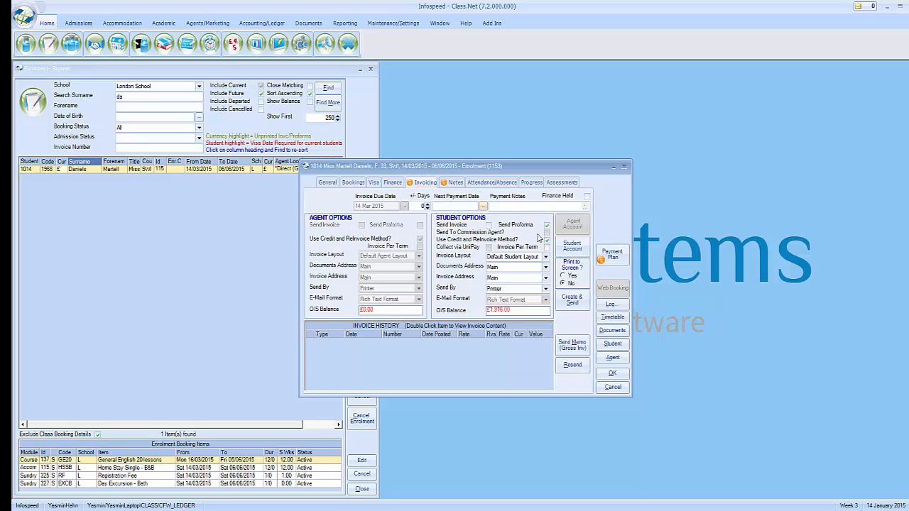
left_click(579, 250)
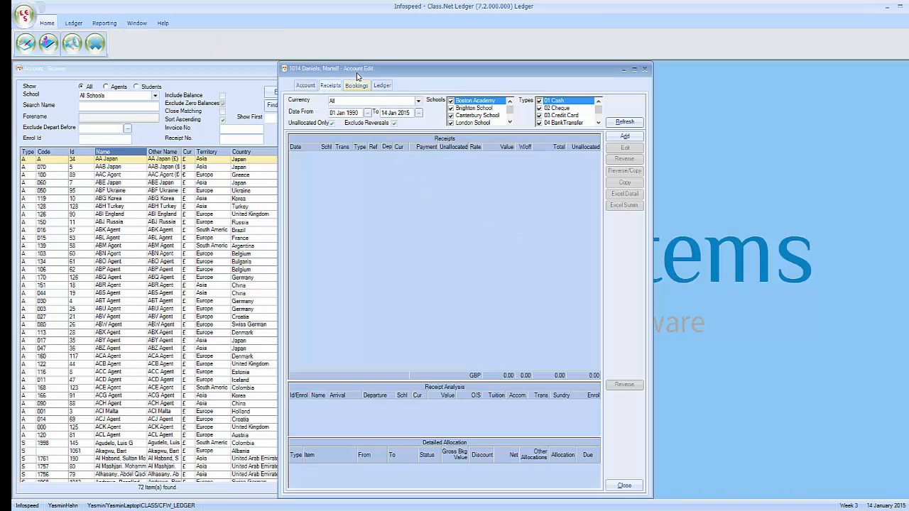
Step: Check the account's bookings, then add a bank transfer receipt of 100.00 sterling dated 14 Jan 2015 at Boston Academy
left_click(356, 85)
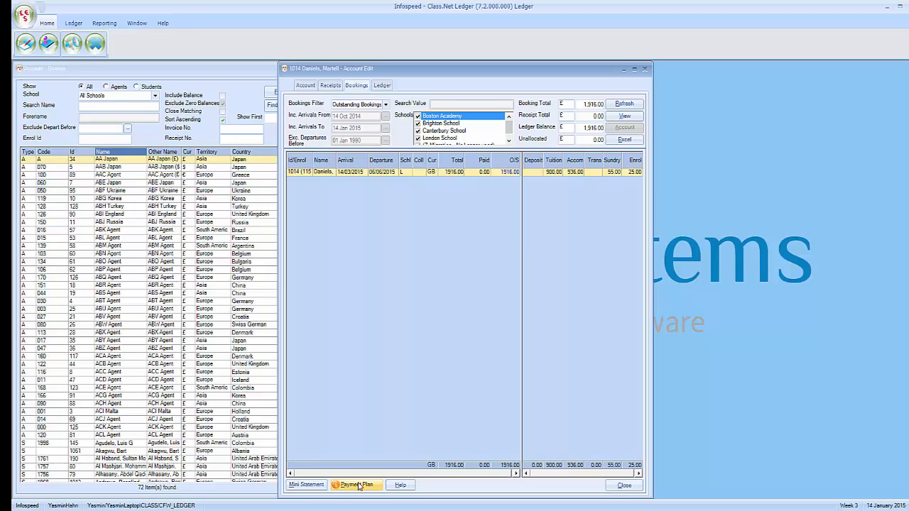
left_click(330, 85)
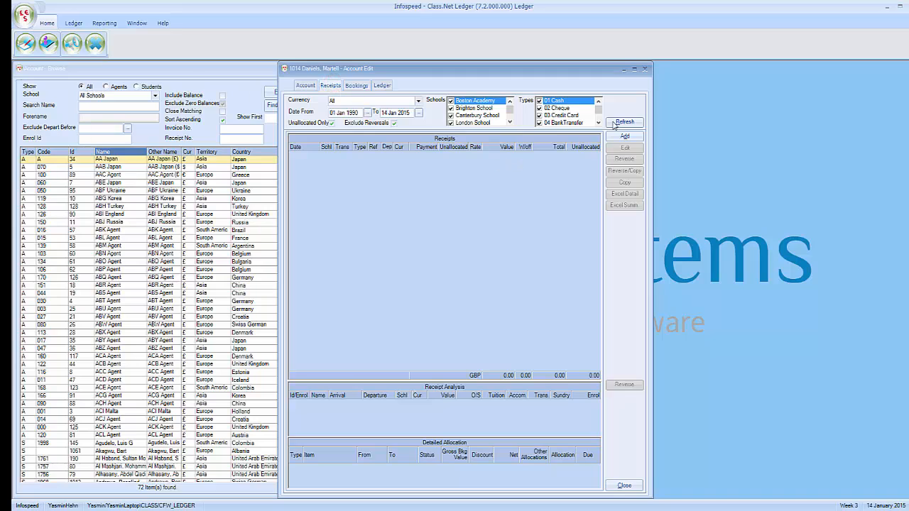
left_click(629, 137)
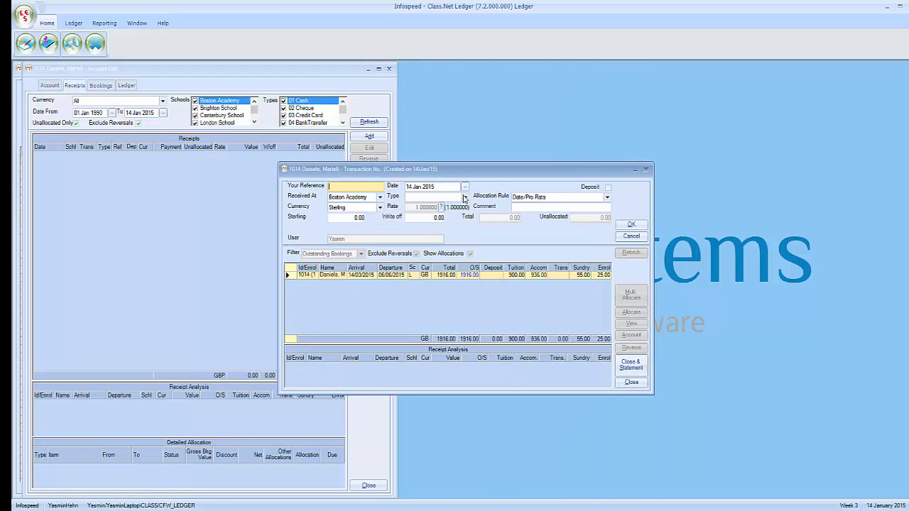
left_click(464, 198)
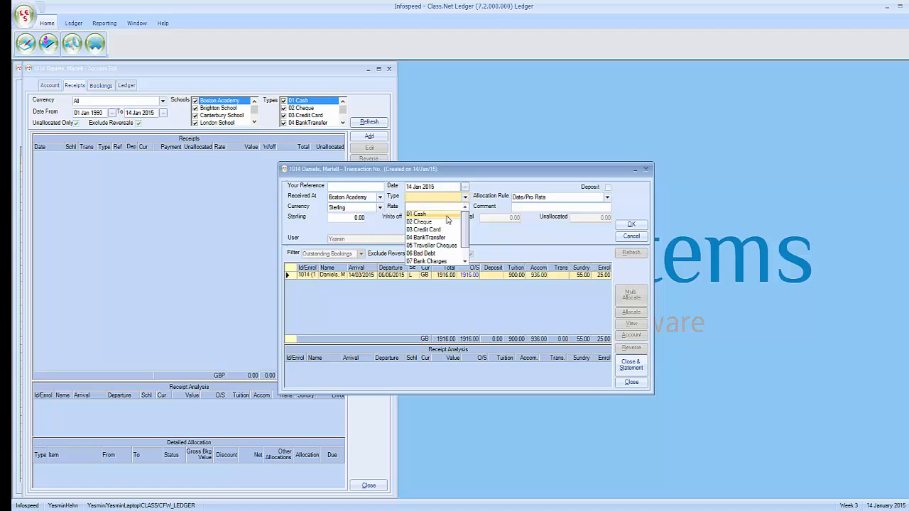
left_click(445, 237)
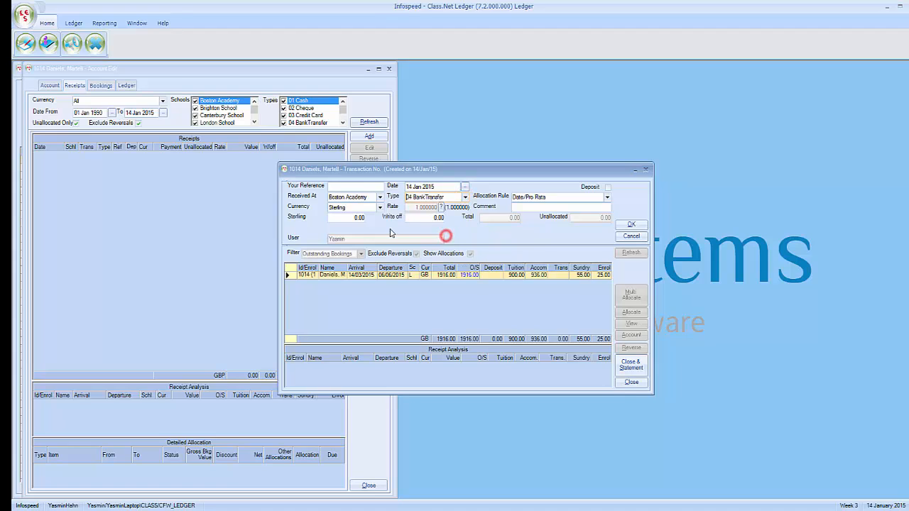
left_click(353, 217)
left_click(631, 225)
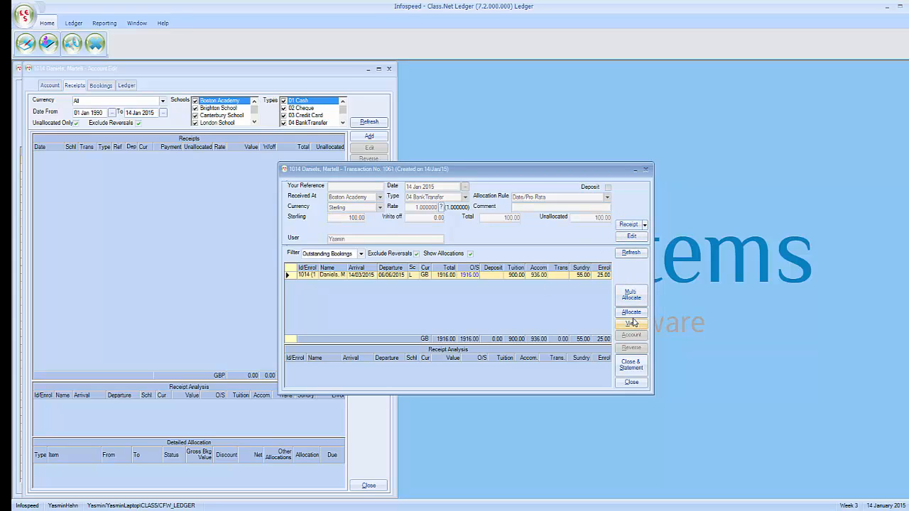
Step: Allocate the full 100.00 receipt across the enrolment's booked items with the Date/Pro Rata rule and close the transaction
left_click(631, 312)
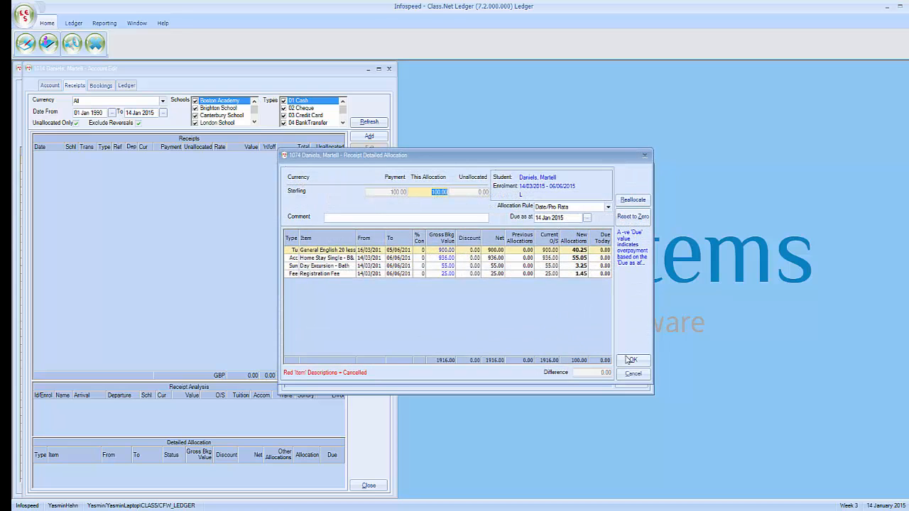
left_click(630, 360)
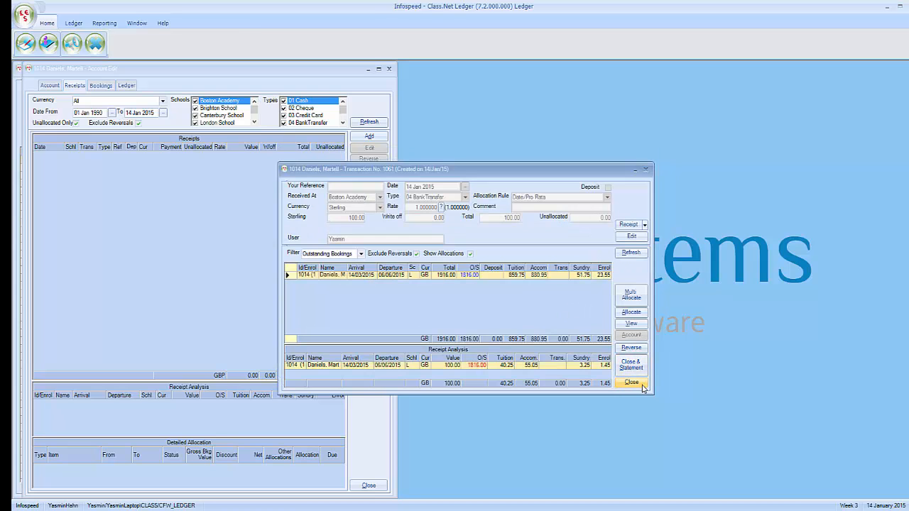
left_click(641, 384)
left_click(639, 384)
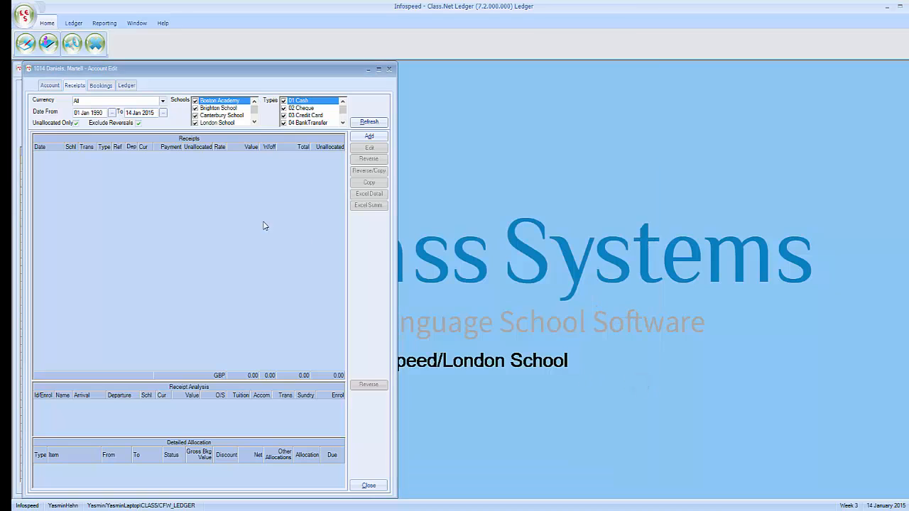
Step: Open the payment plan from the account's bookings to review the paid and outstanding instalments, then close it
left_click(108, 86)
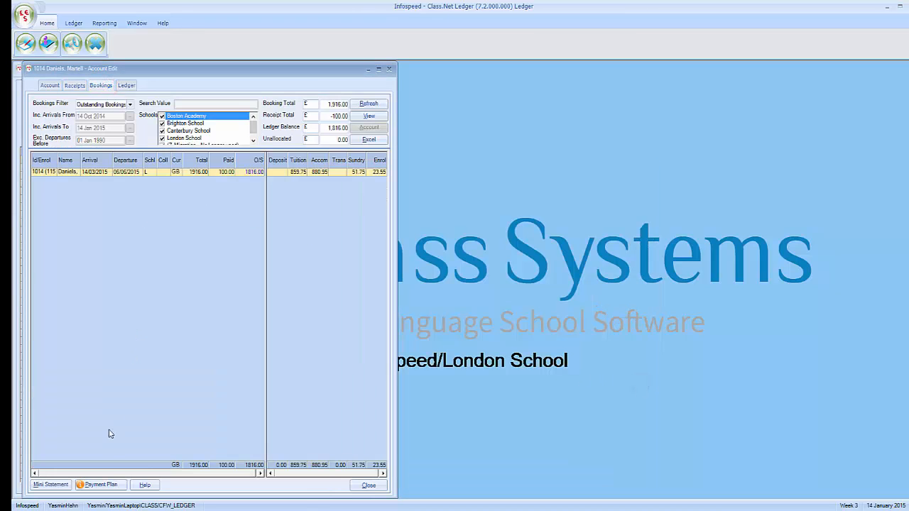
left_click(100, 484)
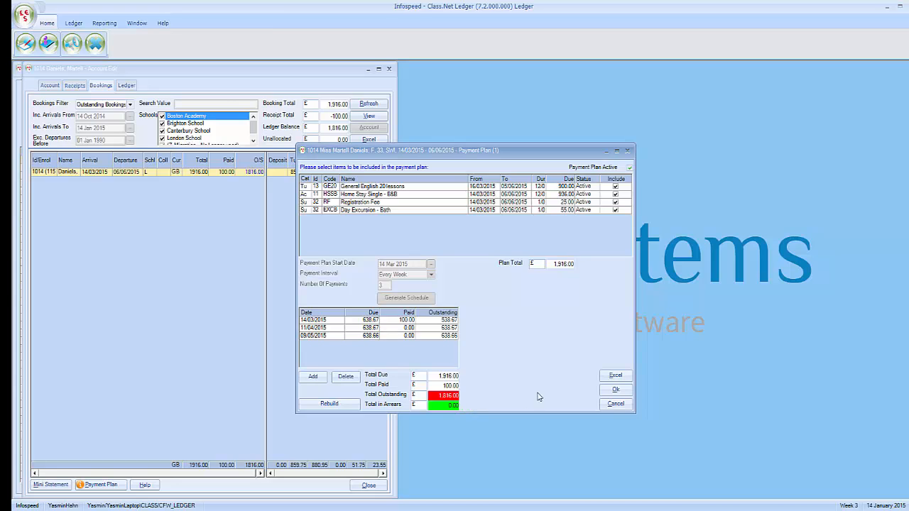
left_click(614, 392)
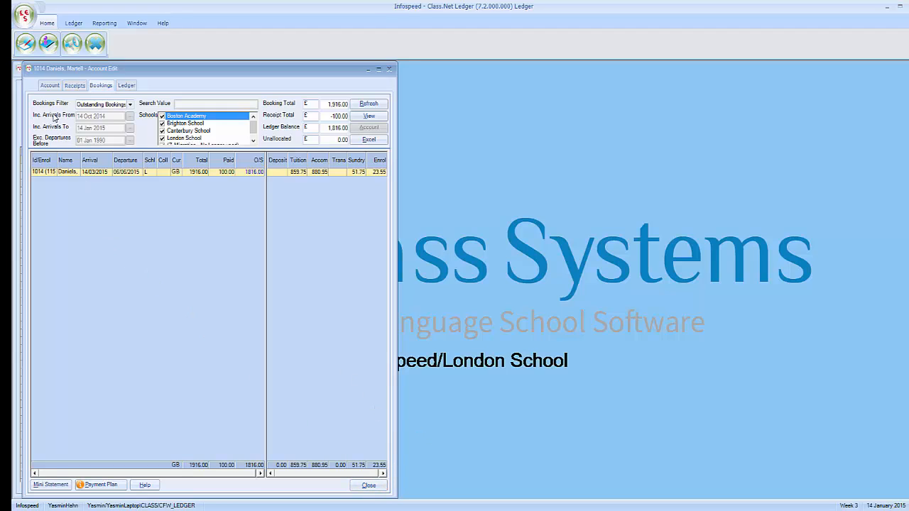
Step: Generate the student's account statement with payment plans included, then close the statement criteria and account windows
left_click(51, 86)
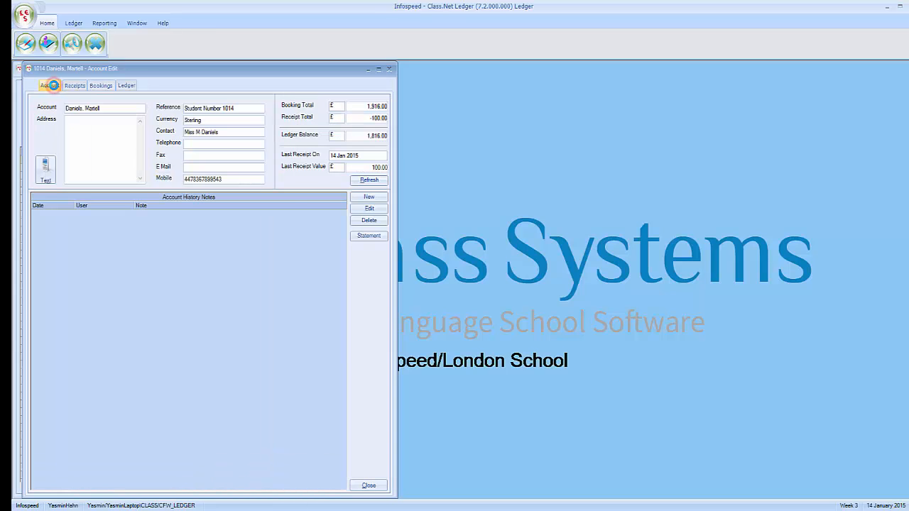
left_click(379, 241)
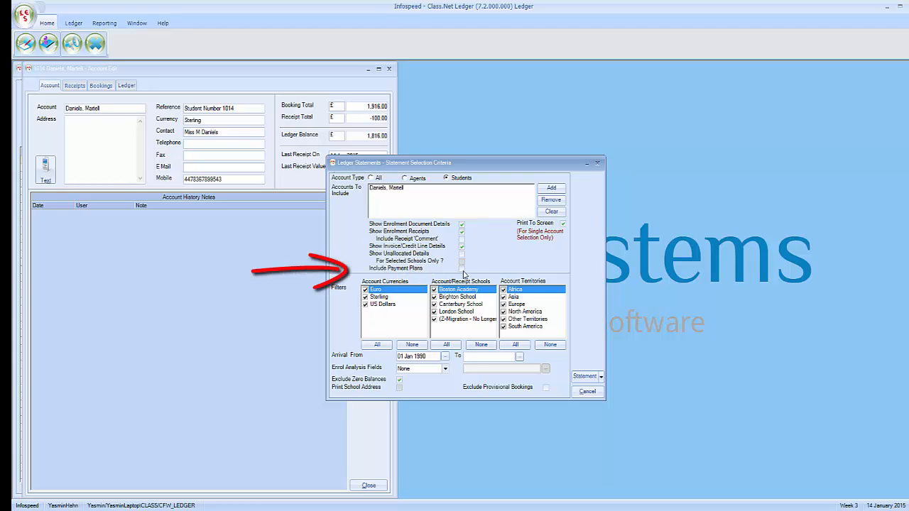
left_click(462, 269)
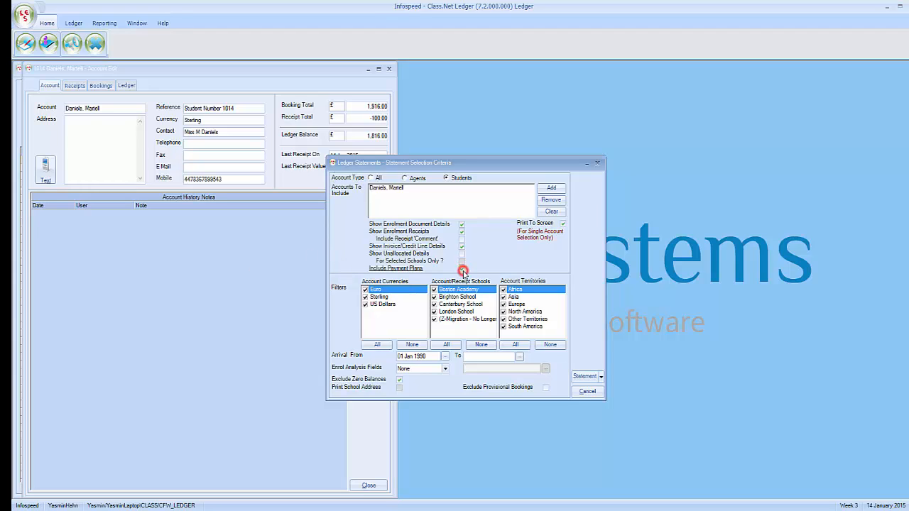
left_click(600, 378)
left_click(596, 432)
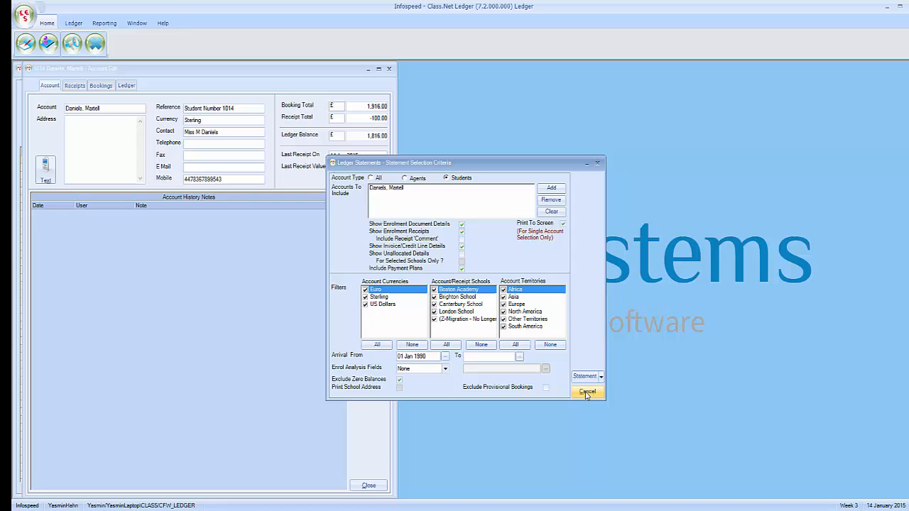
left_click(586, 392)
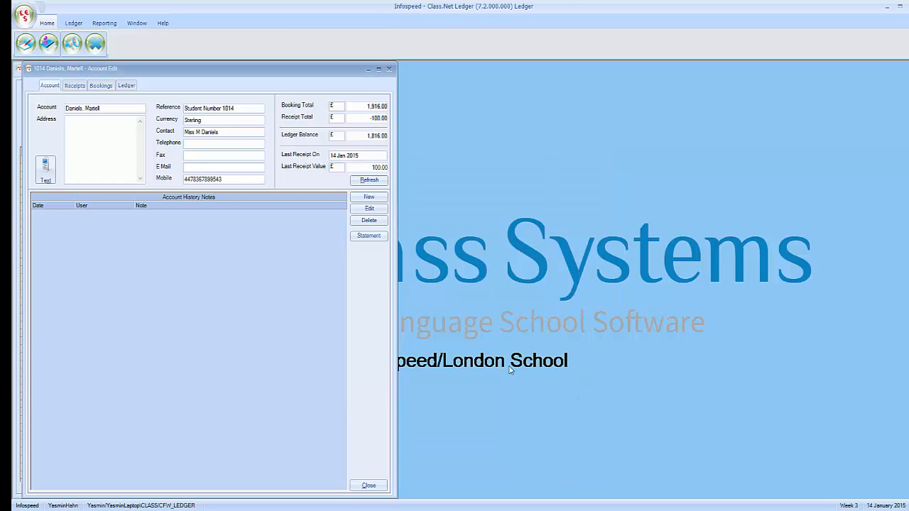
left_click(383, 487)
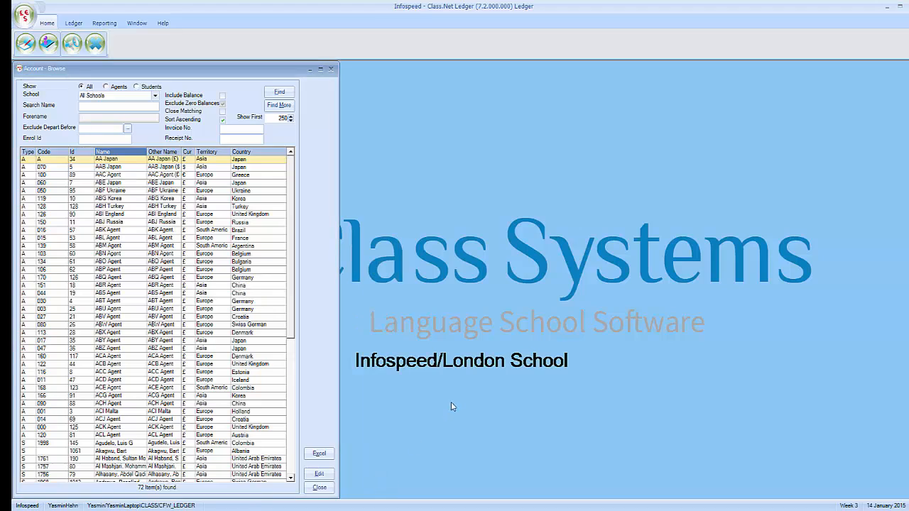
left_click(325, 487)
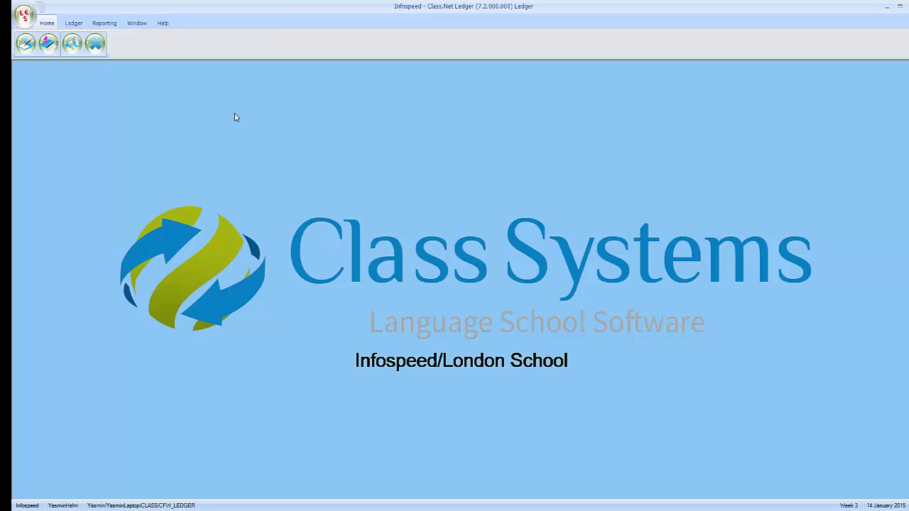
Step: Open the Aged Debt report, restrict it to student accounts, and add the student to the accounts to include
left_click(110, 24)
left_click(70, 35)
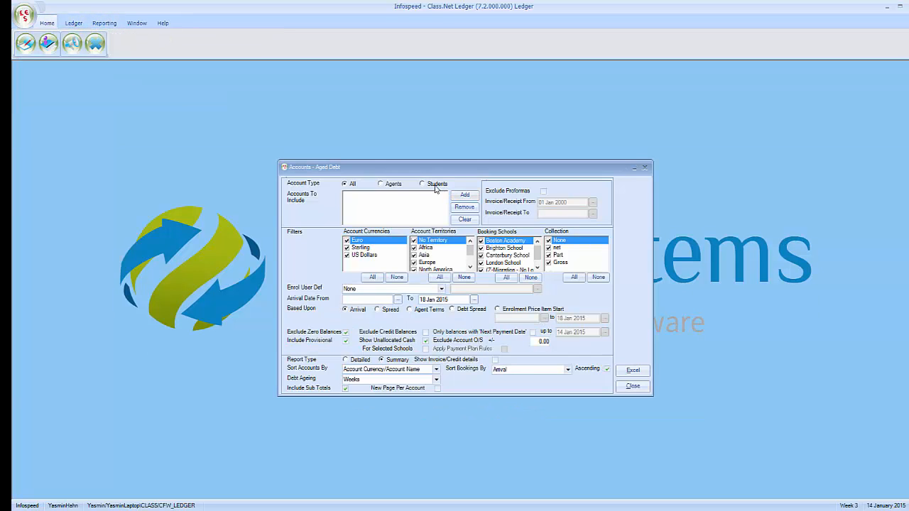
left_click(426, 184)
left_click(465, 196)
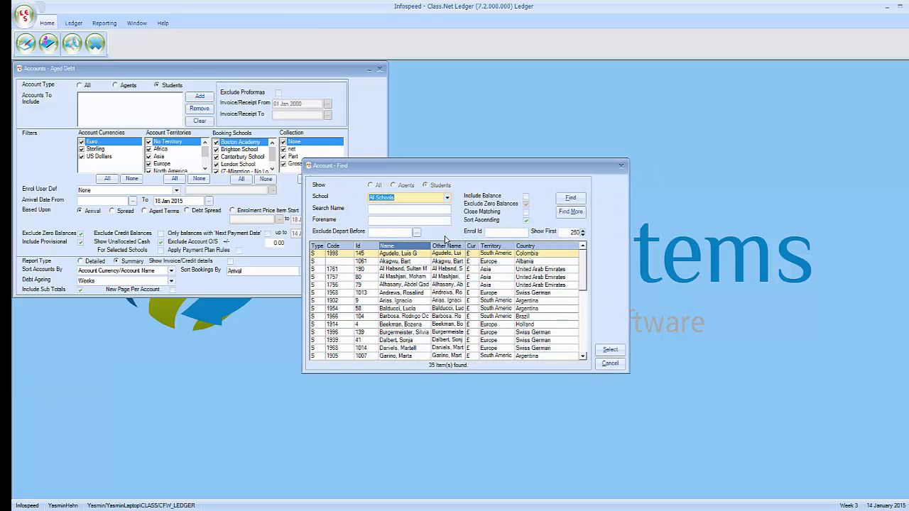
key("Tab")
type("dan")
double_click(397, 253)
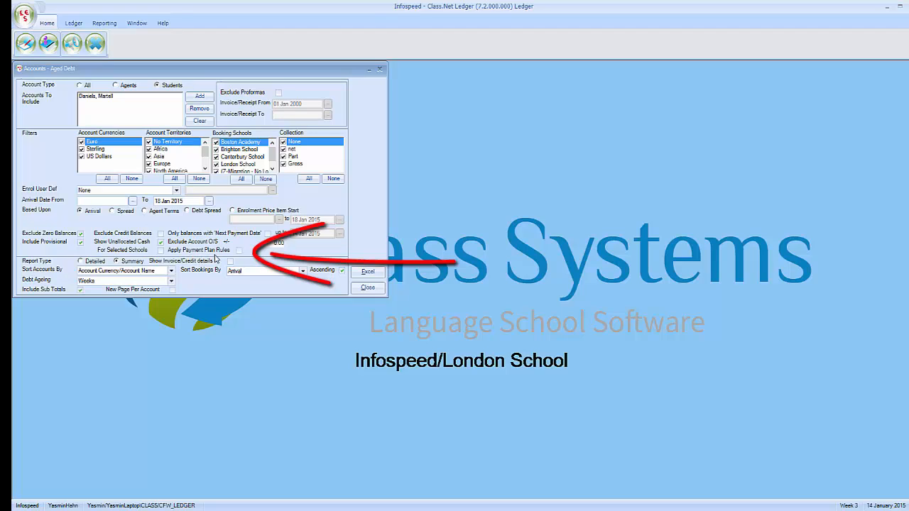
Step: Export the Aged Debt report to Excel with payment plan rules applied and arrivals to 31 Mar 2015, then close the workbook and report
left_click(239, 252)
left_click(367, 272)
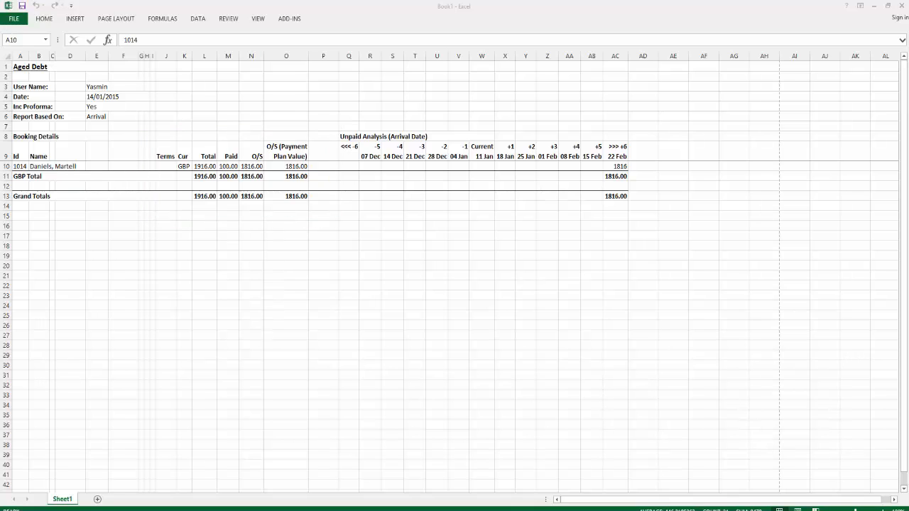
left_click(902, 5)
left_click(452, 273)
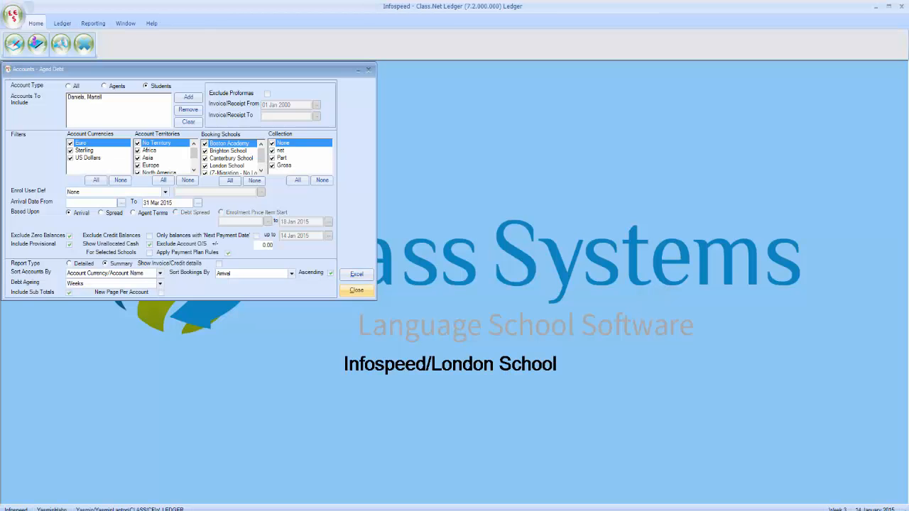
left_click(355, 290)
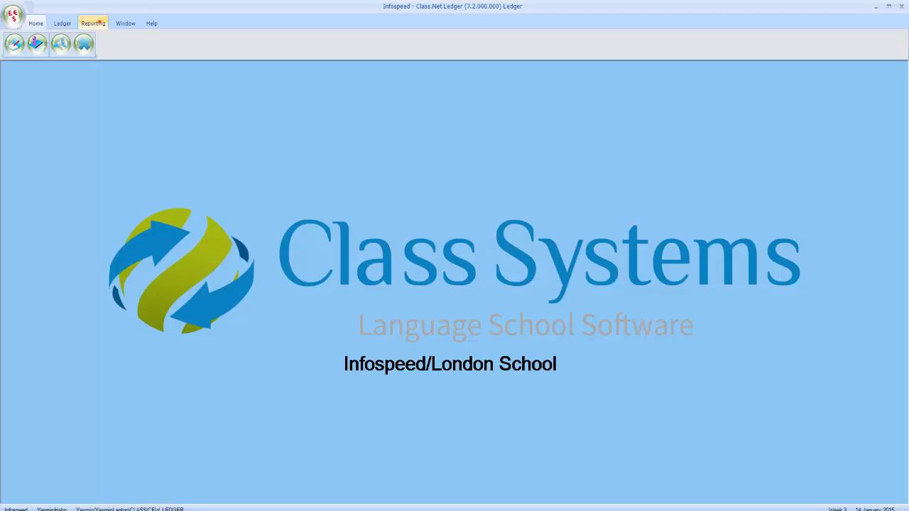
Step: Export the ledger's Payment Plans report to Excel with payments due to 31 Mar 2015, including plans not in arrears
left_click(100, 23)
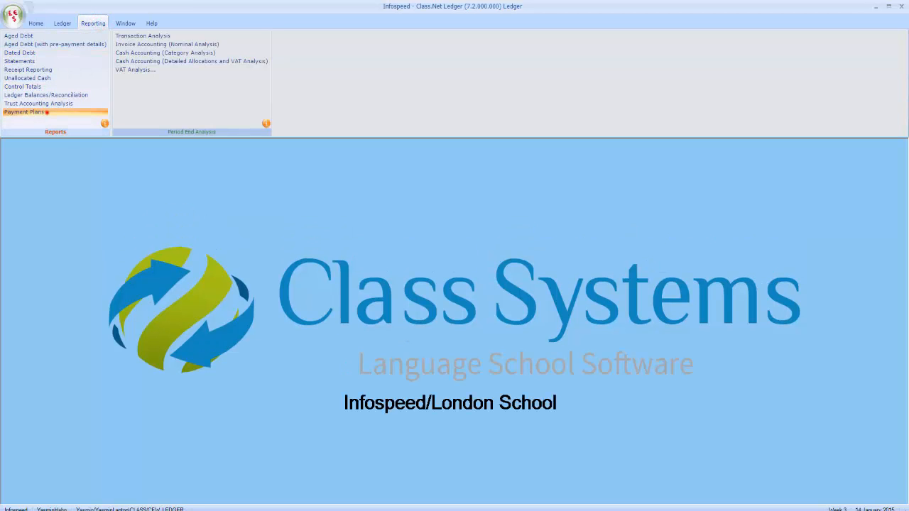
left_click(45, 112)
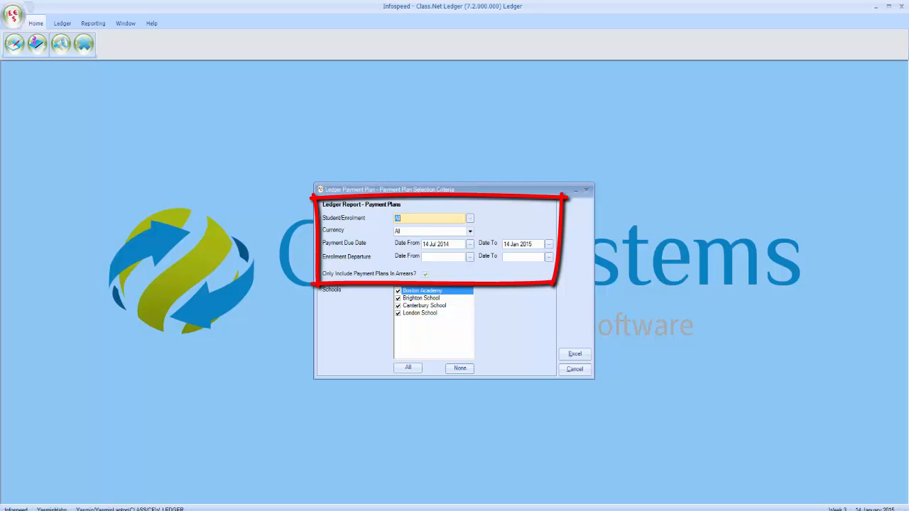
left_click(425, 274)
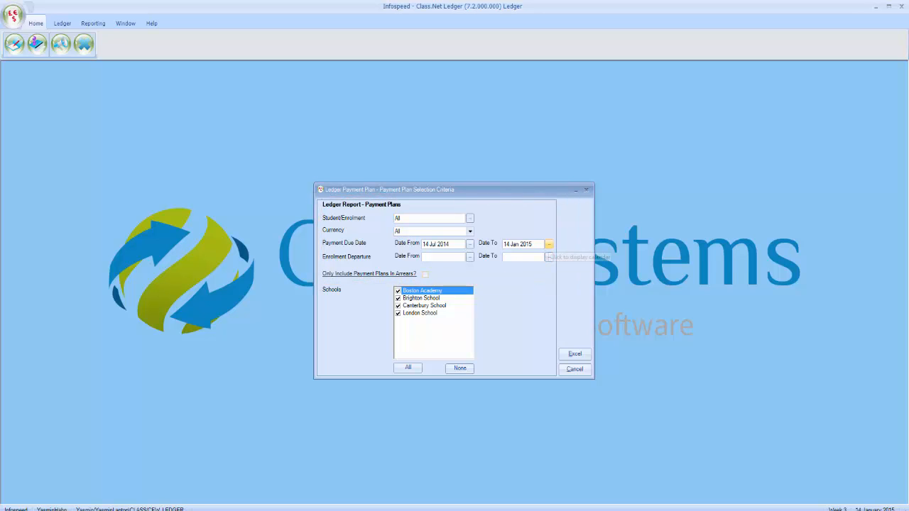
left_click(549, 244)
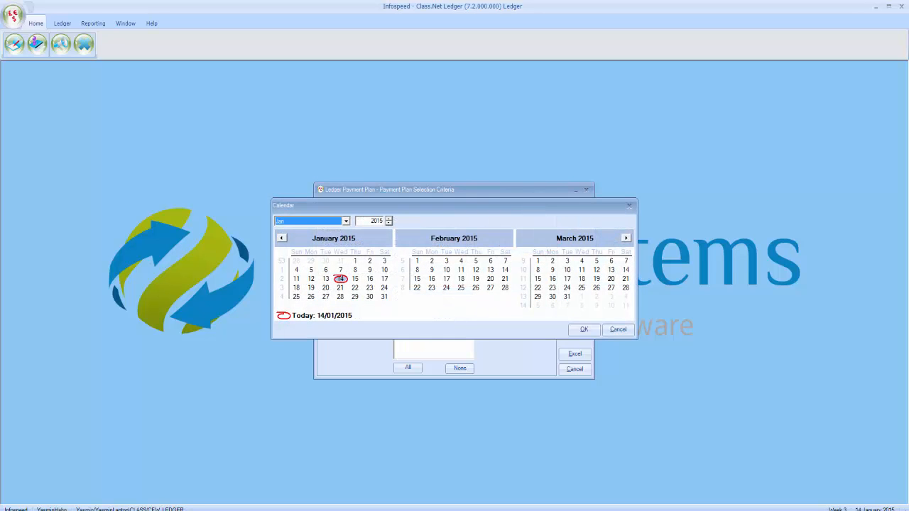
left_click(566, 296)
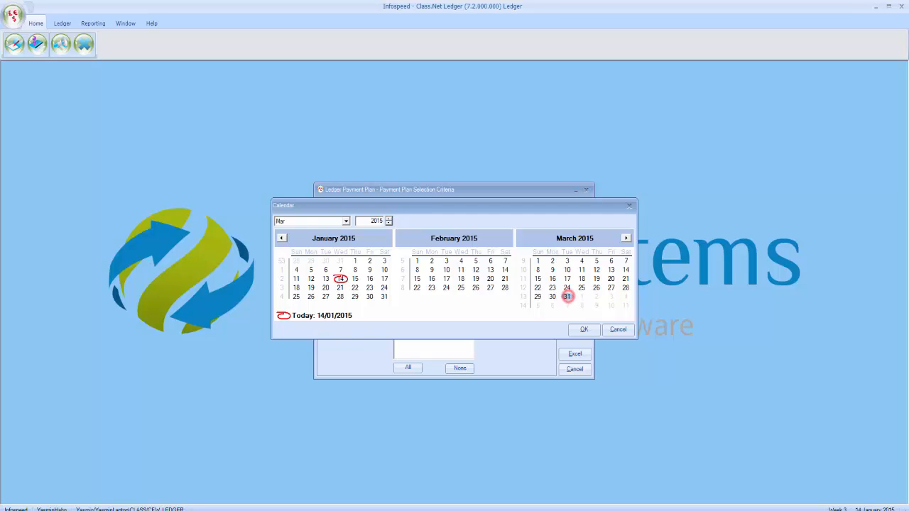
left_click(584, 329)
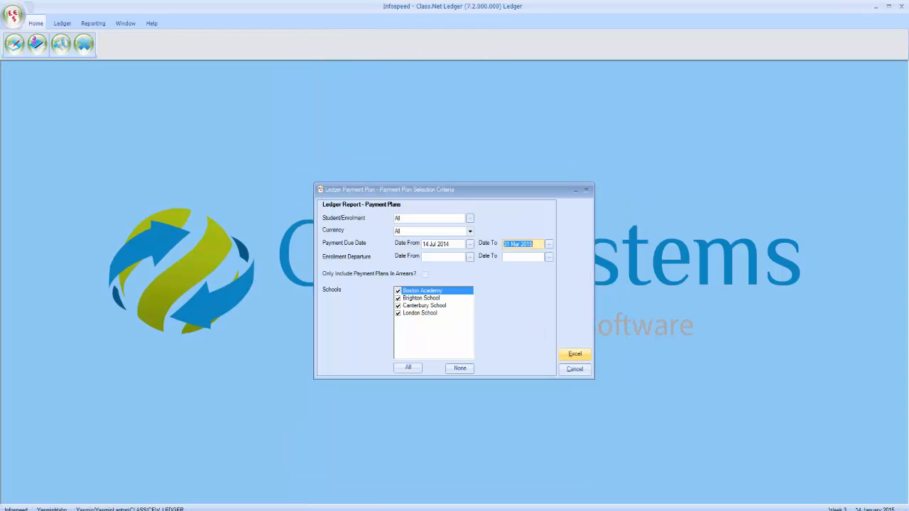
left_click(575, 354)
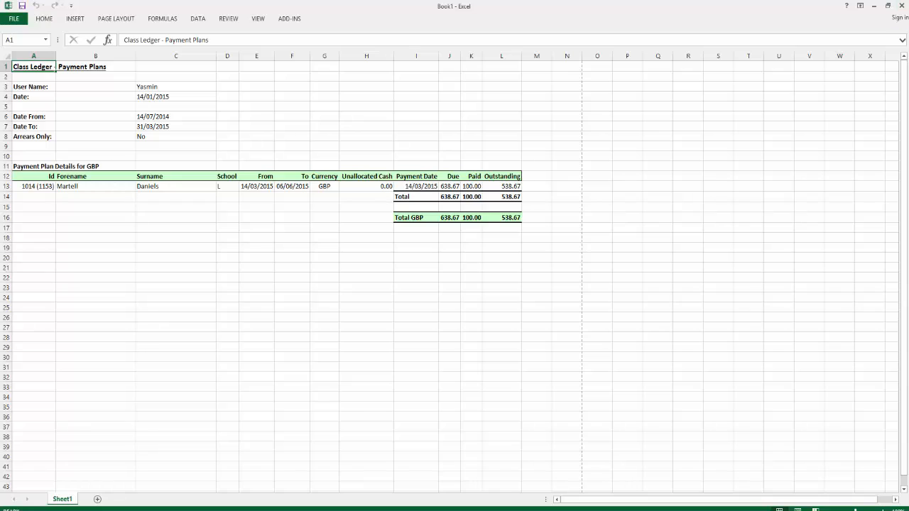